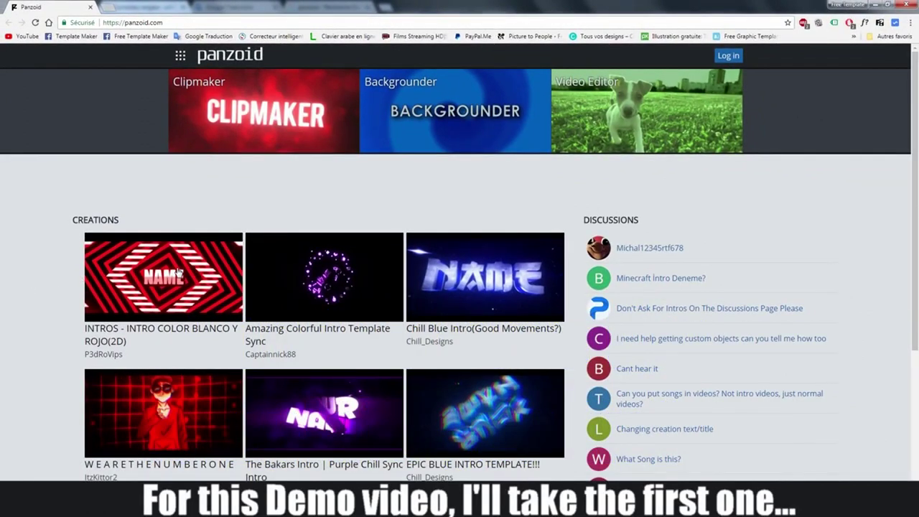
Open the 'INTROS - INTRO COLOR BLANCO Y ROJO(2D)' template page from the home page Creations list.
{"action": "left_click", "coordinate": [179, 272]}
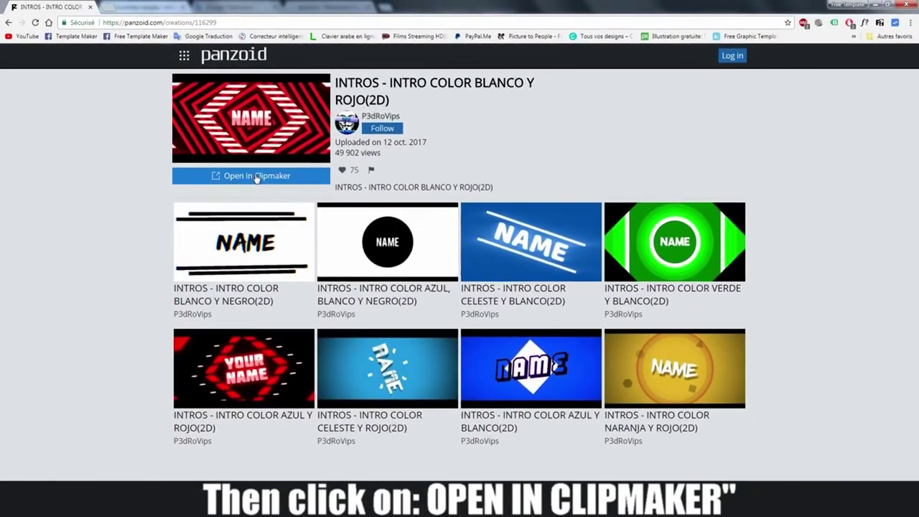
Open the red-and-white 2D intro template in Clipmaker.
{"action": "left_click", "coordinate": [332, 193]}
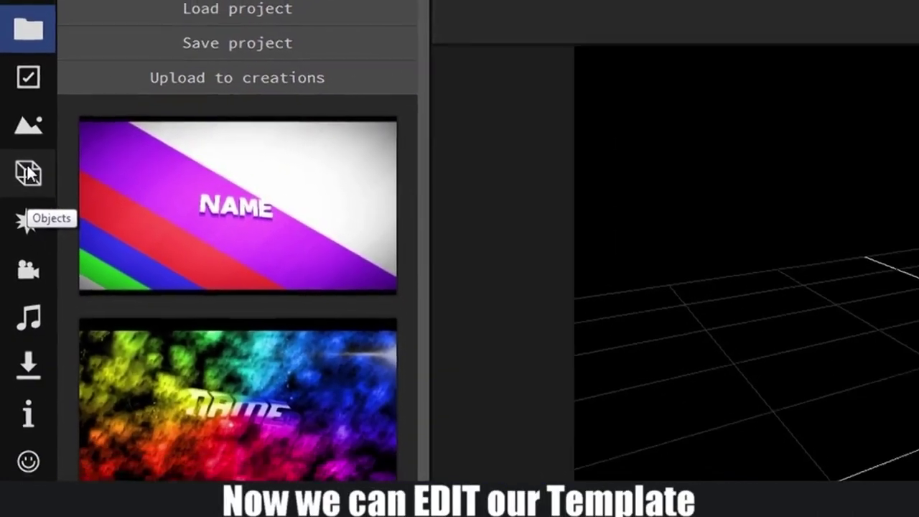
Show the object list, then play the rendered preview and pause at 3.27 s on the NAME title.
{"action": "left_click", "coordinate": [23, 174]}
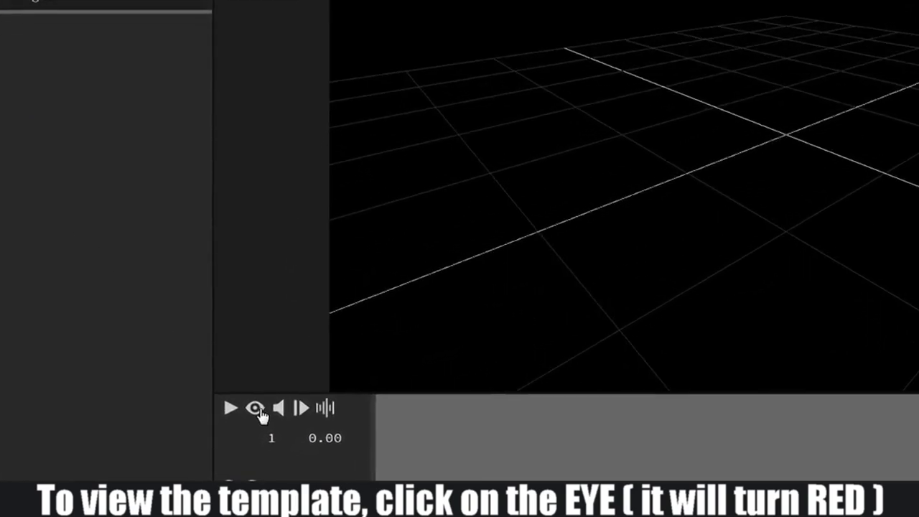
{"action": "left_click", "coordinate": [257, 410]}
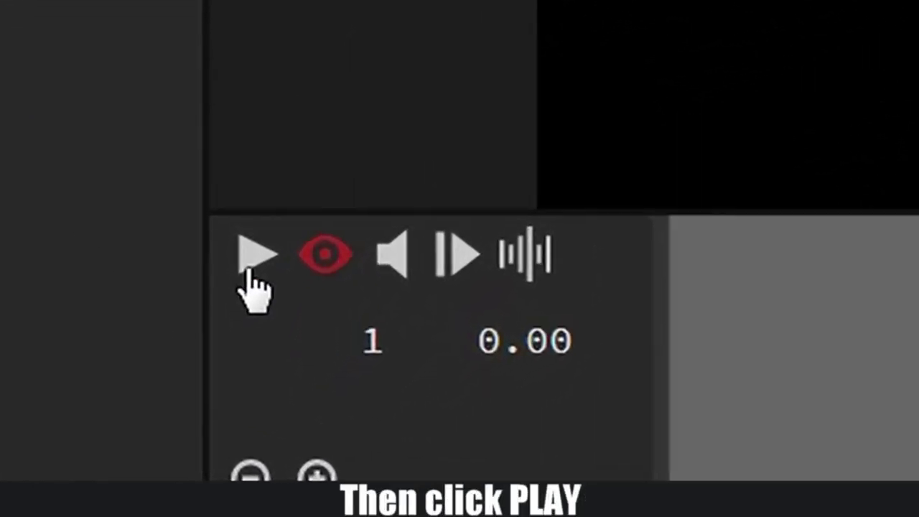
{"action": "left_click", "coordinate": [248, 277]}
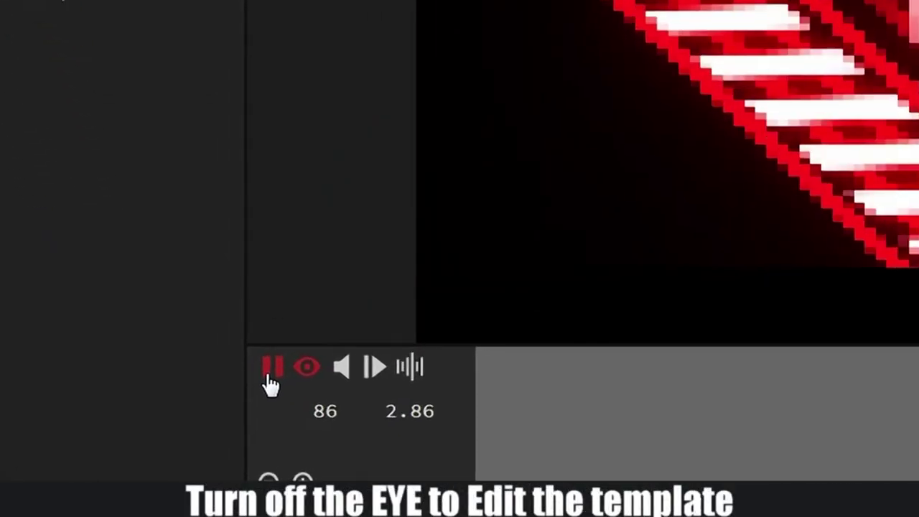
{"action": "left_click", "coordinate": [242, 417]}
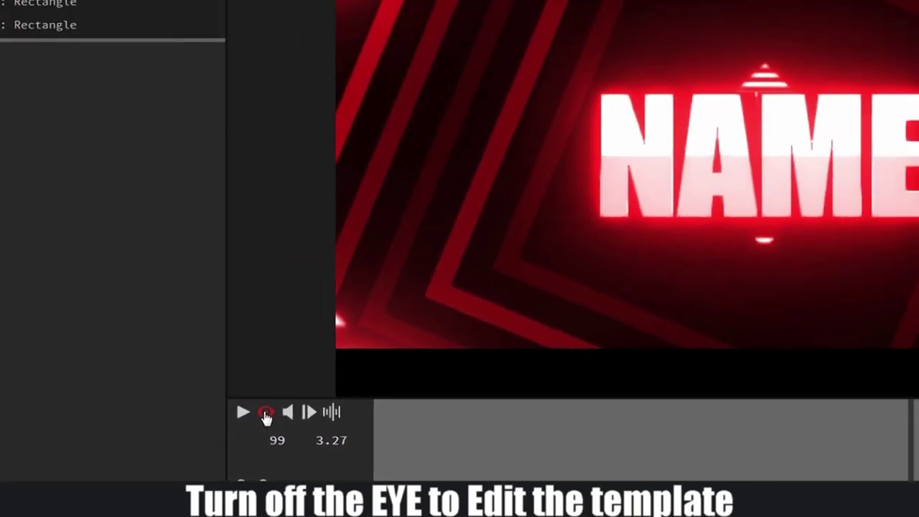
Exit the rendered preview and scrub the timeline, settling at 1.30 seconds.
{"action": "left_click", "coordinate": [242, 438]}
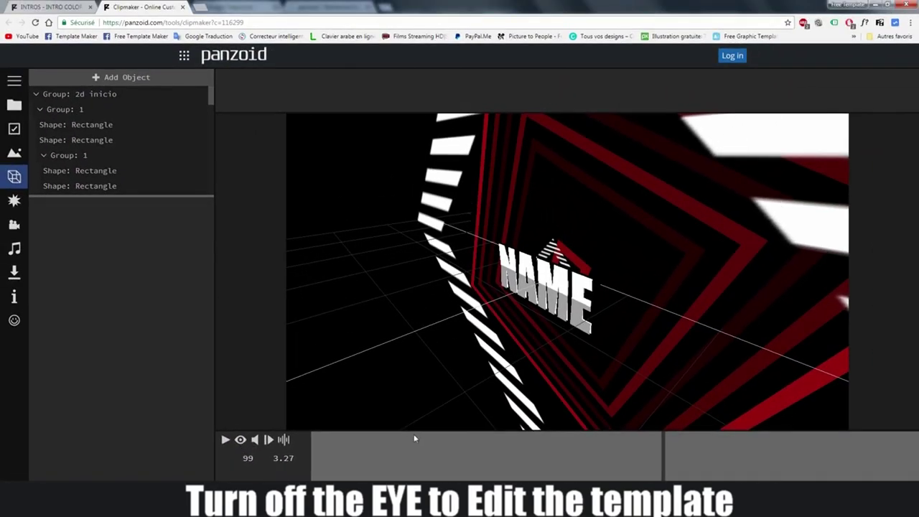
{"action": "left_click_drag", "start_coordinate": [426, 451], "coordinate": [363, 450]}
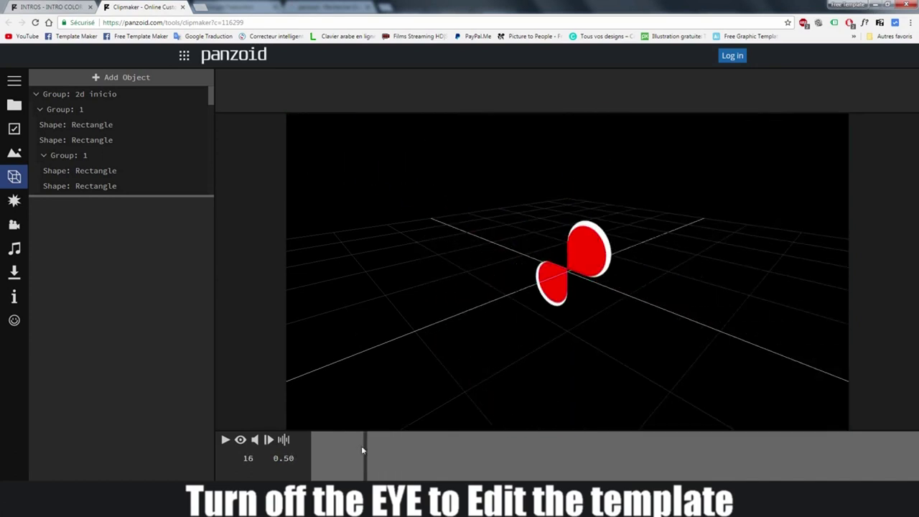
{"action": "left_click_drag", "start_coordinate": [353, 451], "coordinate": [472, 451]}
{"action": "left_click_drag", "start_coordinate": [555, 447], "coordinate": [454, 450]}
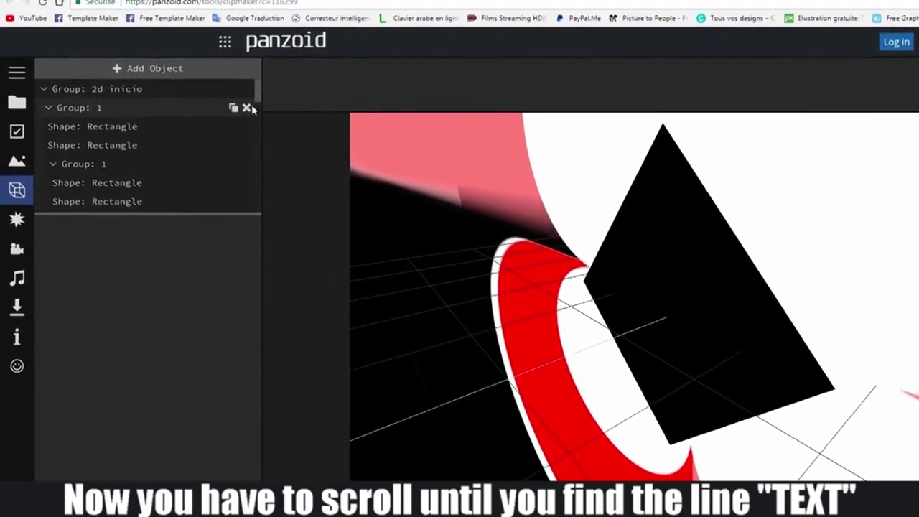
Scroll the object list to Group: TEXTO and open the first NAME text's settings.
{"action": "left_click_drag", "start_coordinate": [291, 95], "coordinate": [292, 118]}
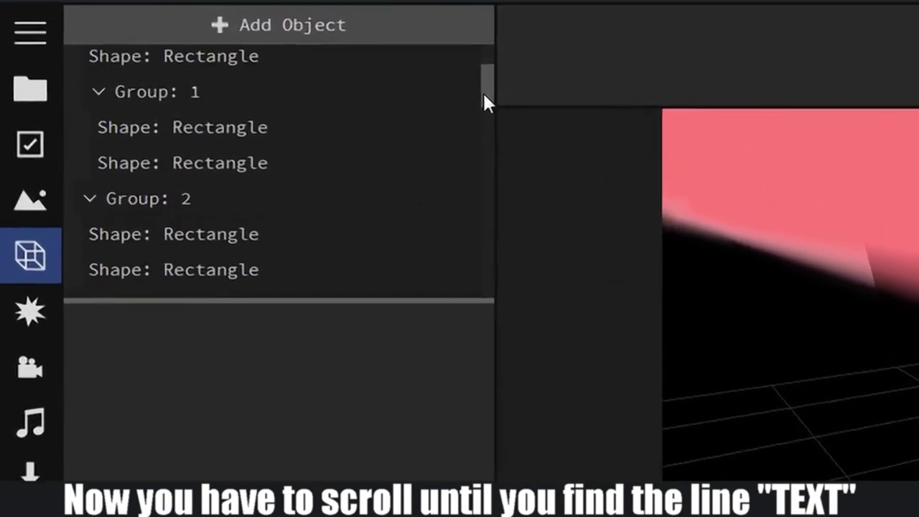
{"action": "left_click_drag", "start_coordinate": [595, 113], "coordinate": [811, 141]}
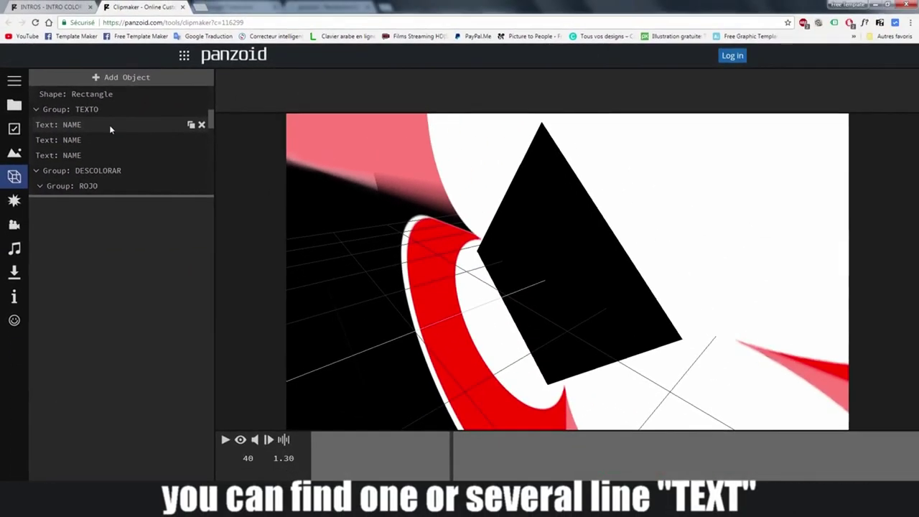
{"action": "left_click", "coordinate": [110, 127]}
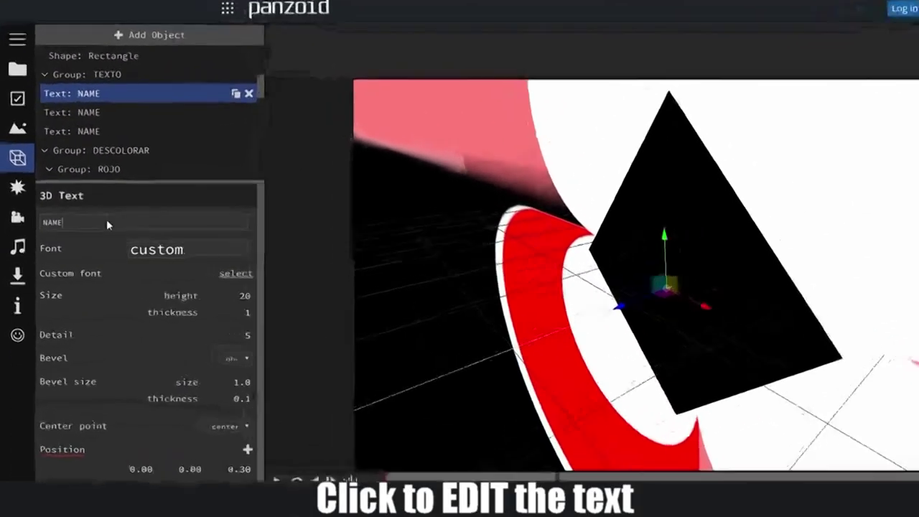
Replace the first text's NAME with FTM.
{"action": "left_click_drag", "start_coordinate": [87, 227], "coordinate": [45, 230]}
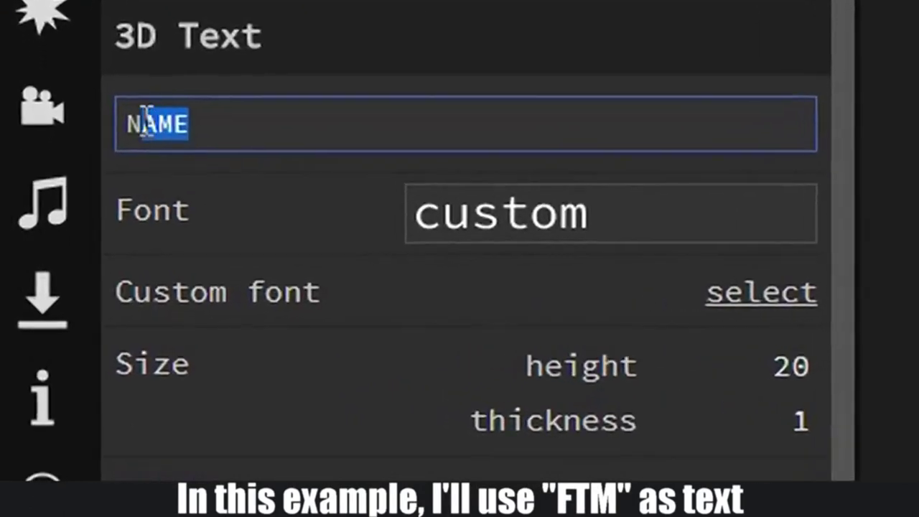
{"action": "left_click_drag", "start_coordinate": [164, 140], "coordinate": [121, 136]}
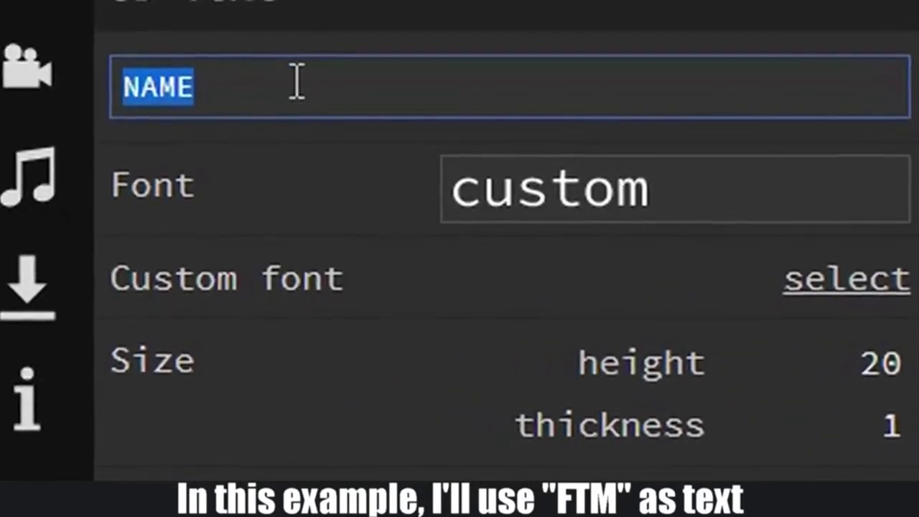
{"action": "type", "text": "FTM"}
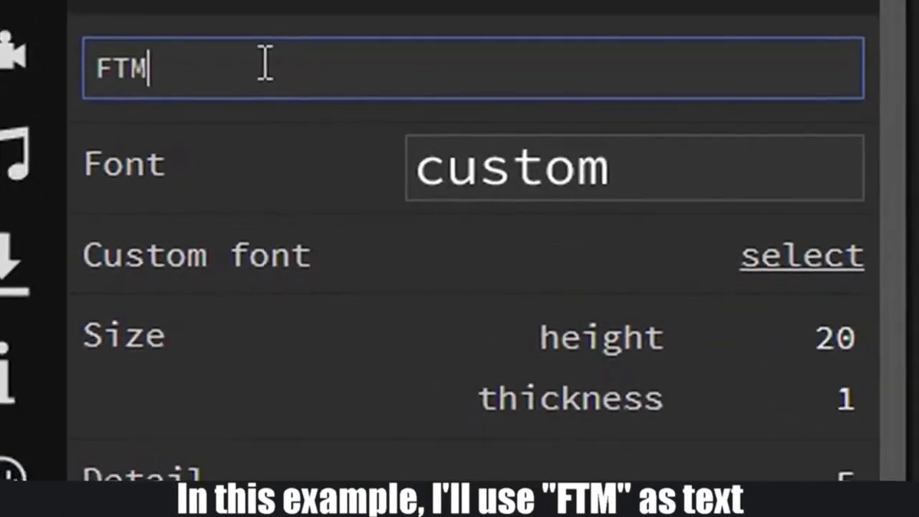
{"action": "key", "text": "Return"}
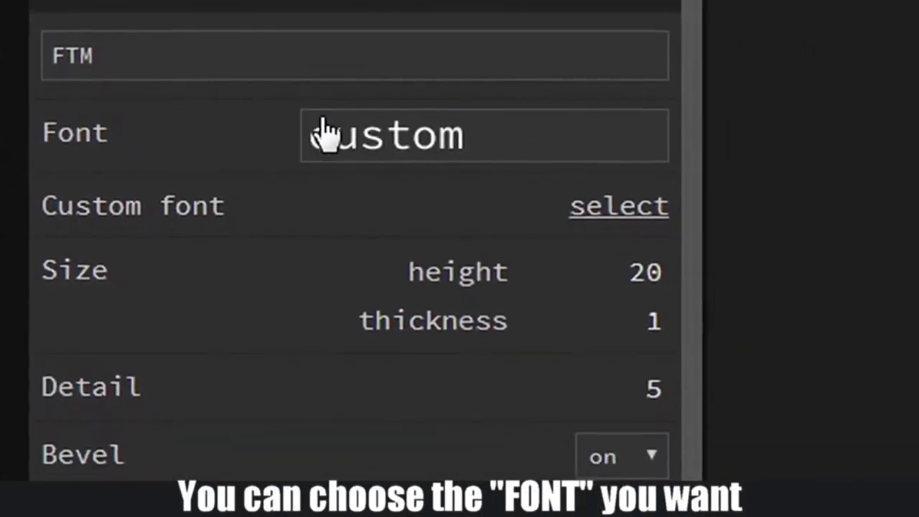
Set the text font to oldnewspapertype and turn the rendered preview back on.
{"action": "left_click", "coordinate": [373, 147]}
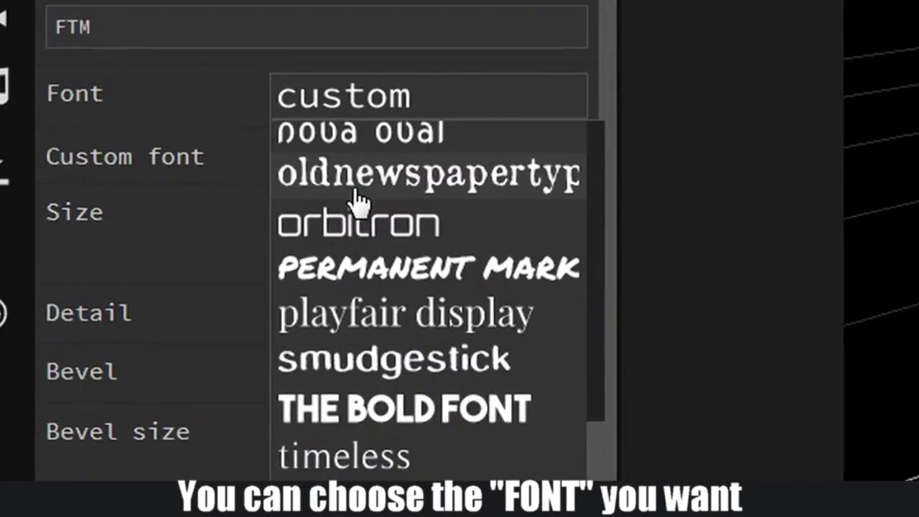
{"action": "left_click", "coordinate": [324, 183]}
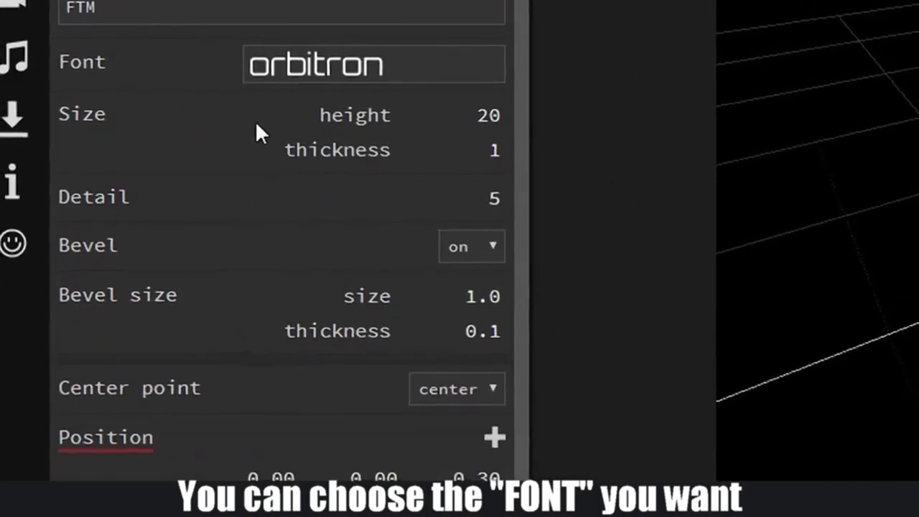
{"action": "left_click_drag", "start_coordinate": [135, 21], "coordinate": [72, 29]}
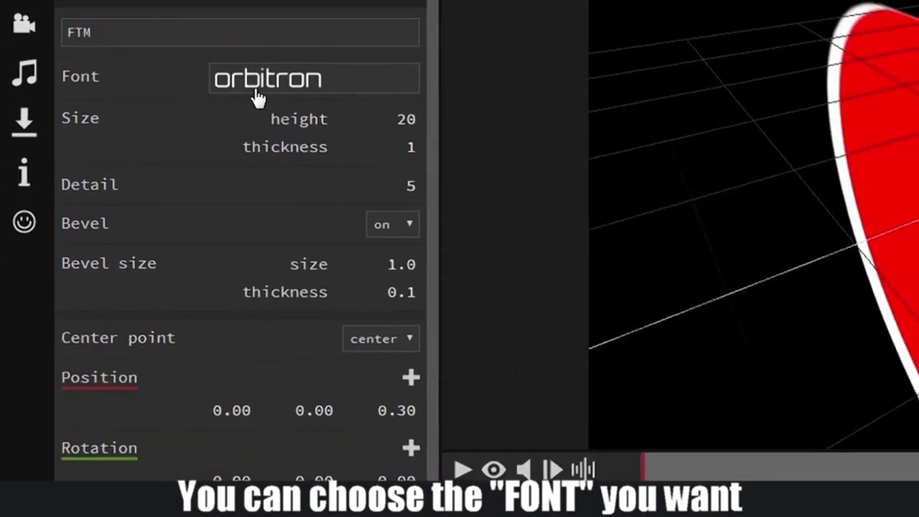
{"action": "left_click", "coordinate": [259, 72]}
{"action": "left_click", "coordinate": [123, 237]}
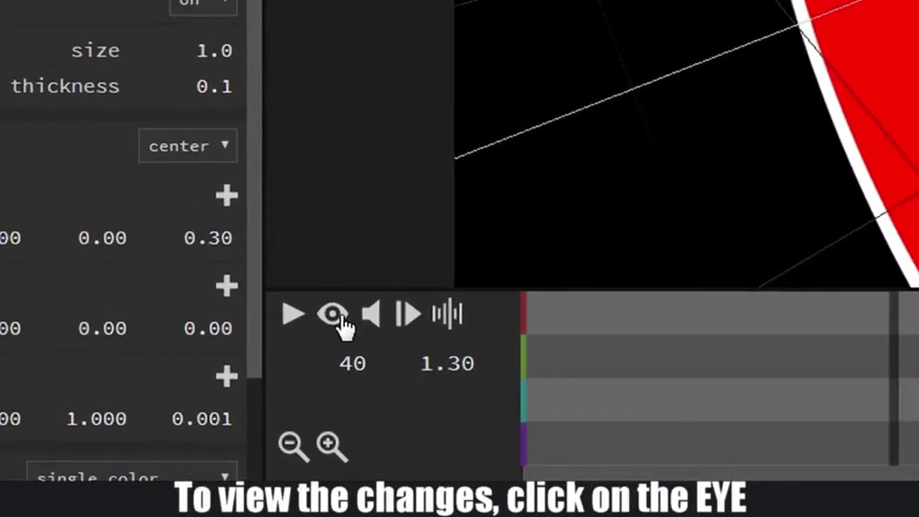
{"action": "left_click", "coordinate": [335, 316]}
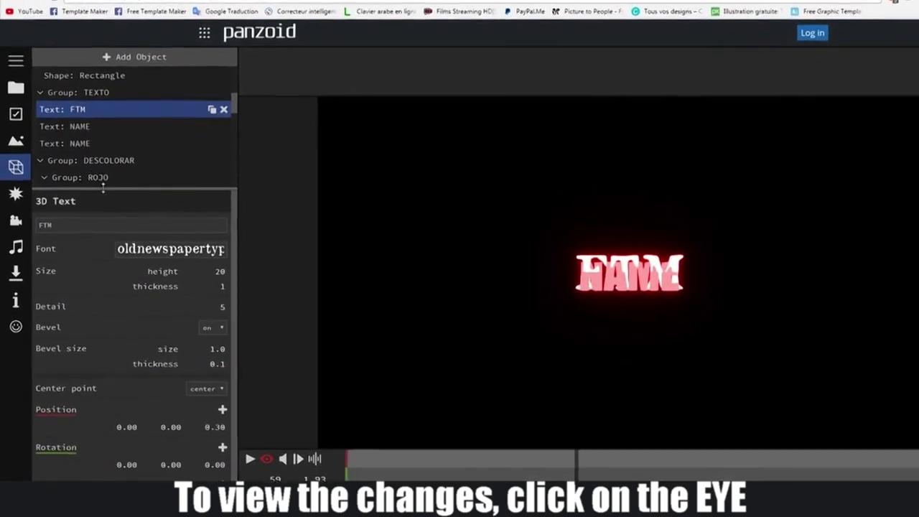
{"action": "left_click", "coordinate": [182, 248]}
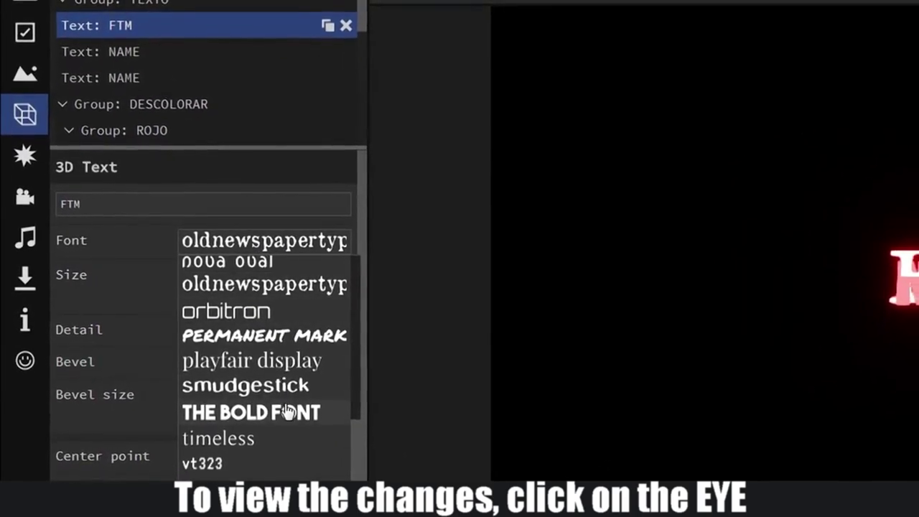
Switch the font to THE BOLD FONT and retype the first NAME line as FTM.
{"action": "left_click", "coordinate": [257, 414]}
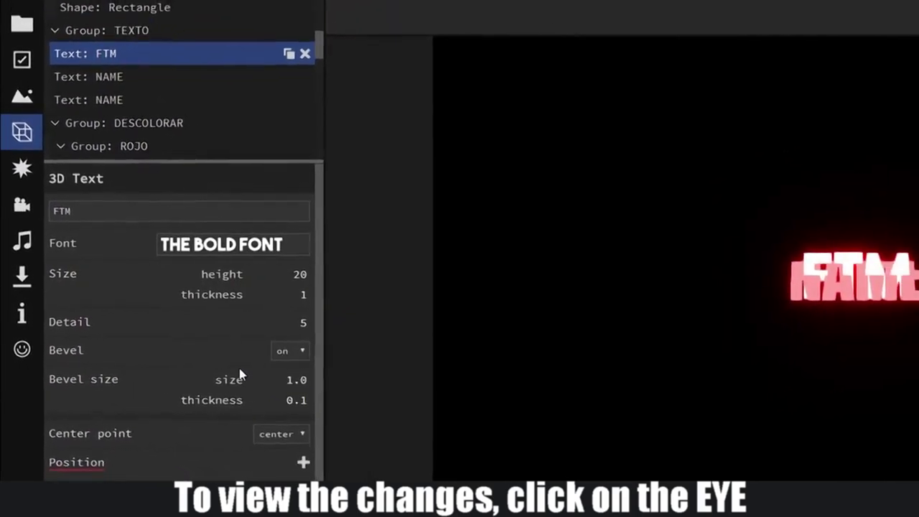
{"action": "left_click", "coordinate": [97, 101]}
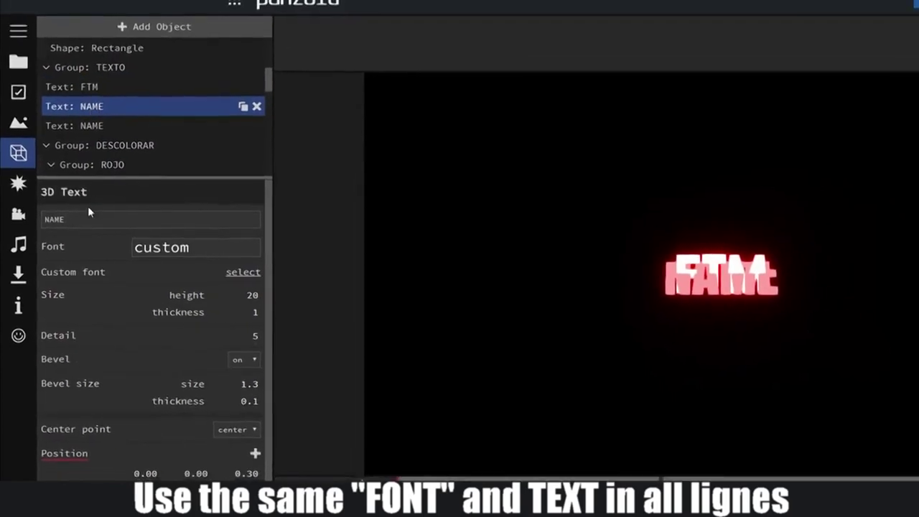
{"action": "left_click", "coordinate": [96, 220]}
{"action": "key", "text": "BackSpace"}
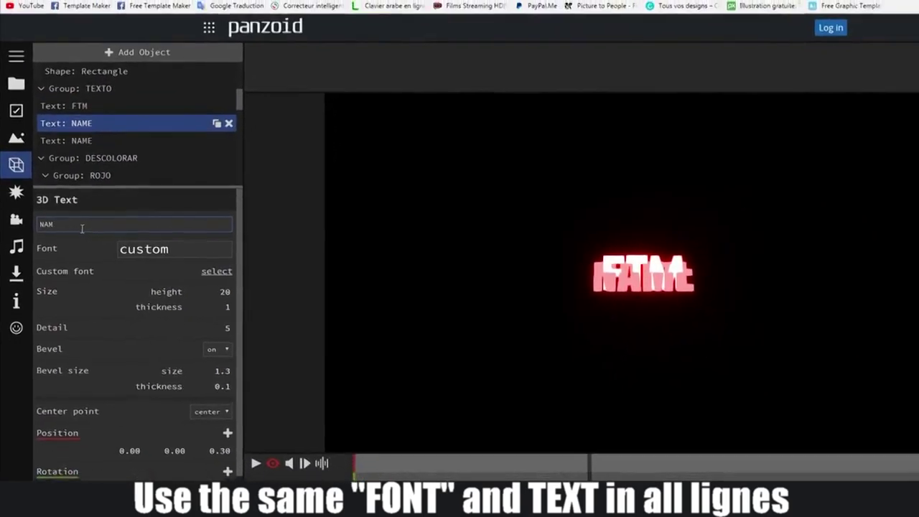
{"action": "key", "text": "BackSpace"}
{"action": "key", "text": "BackSpace"}
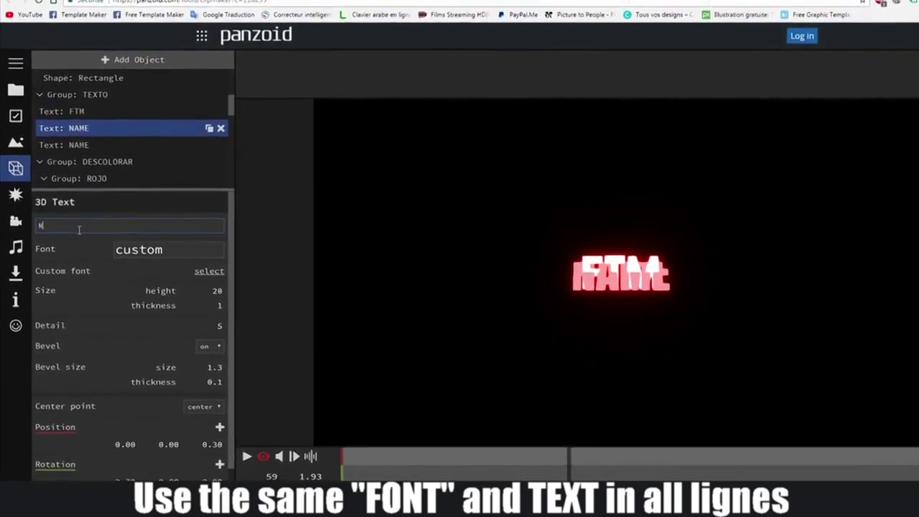
{"action": "key", "text": "BackSpace"}
{"action": "type", "text": "F"}
{"action": "type", "text": "TM"}
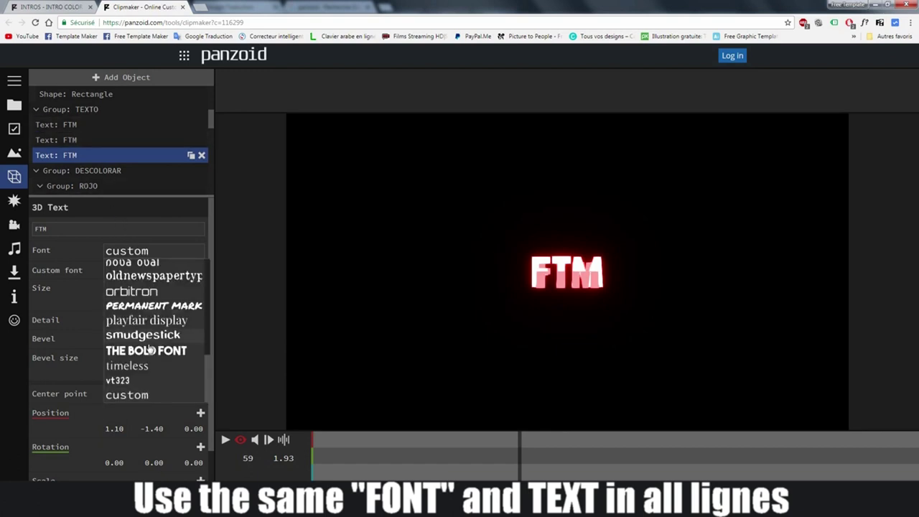
Set the second text line's font and scrub the preview back to the red diamond scene.
{"action": "left_click", "coordinate": [75, 141]}
{"action": "left_click", "coordinate": [153, 253]}
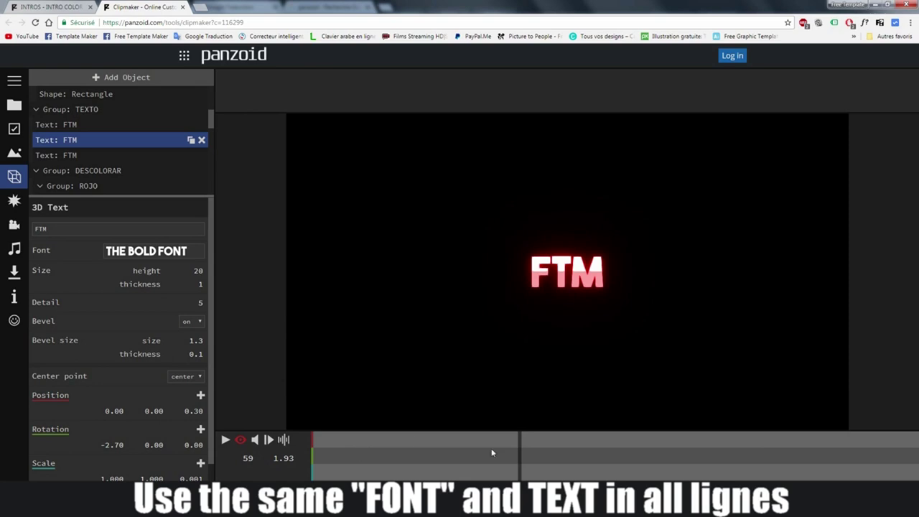
{"action": "mouse_move", "coordinate": [523, 446]}
{"action": "left_mouse_down"}
{"action": "mouse_move", "coordinate": [457, 454]}
{"action": "mouse_move", "coordinate": [657, 453]}
{"action": "left_mouse_up"}
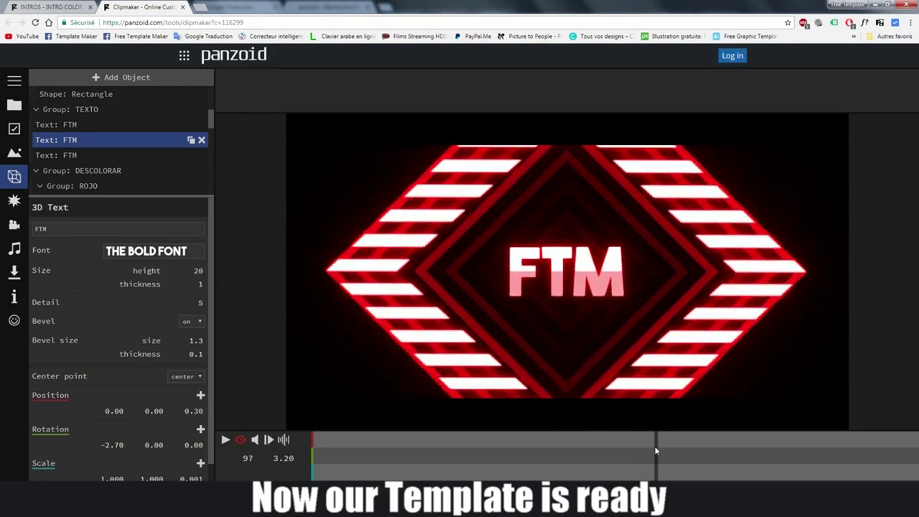
{"action": "left_click", "coordinate": [225, 441]}
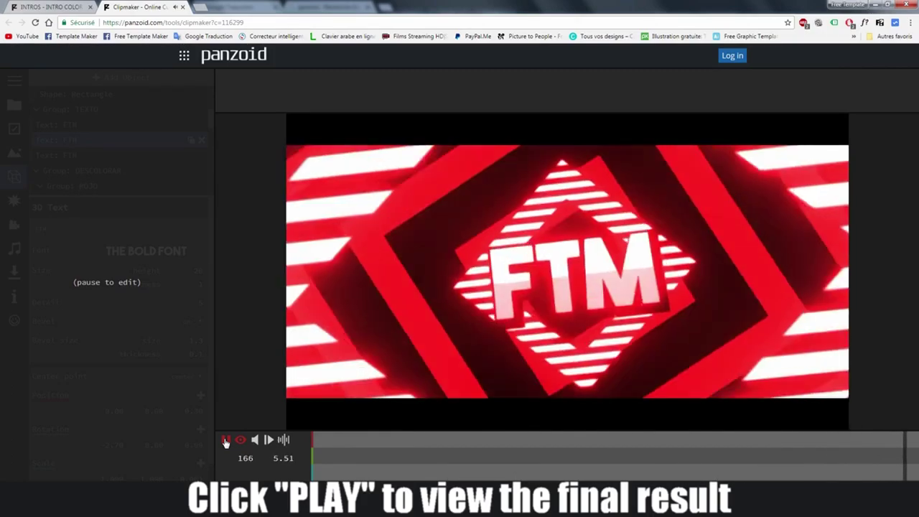
{"action": "left_click", "coordinate": [225, 440]}
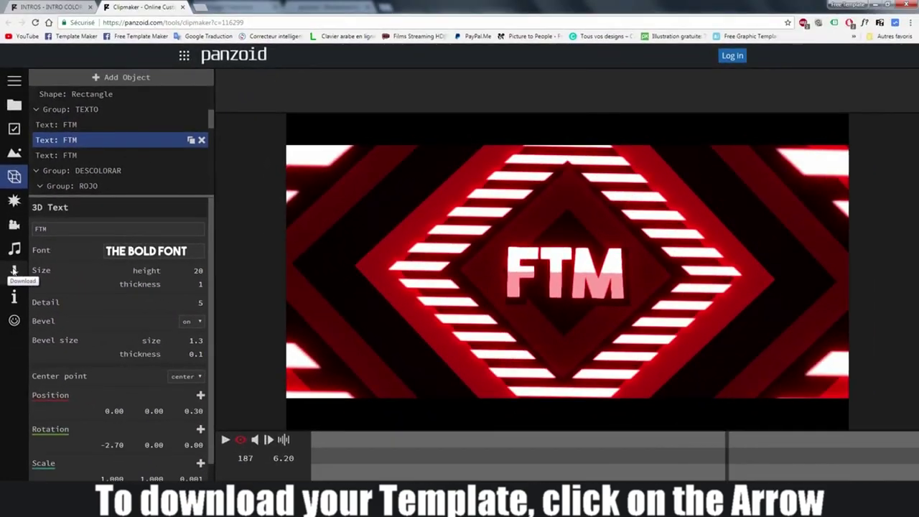
Set the download Mode to good quality and Format to .mkv (vp8/opus).
{"action": "left_click", "coordinate": [14, 271]}
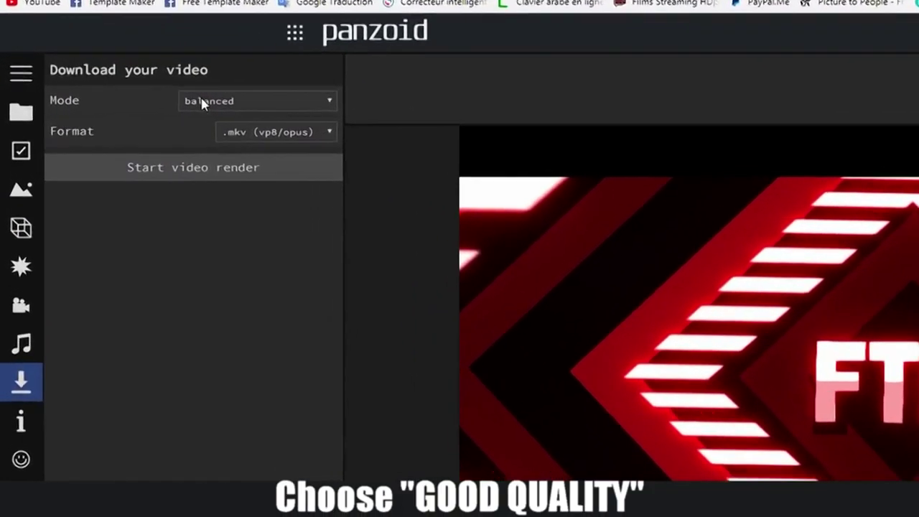
{"action": "left_click", "coordinate": [125, 95]}
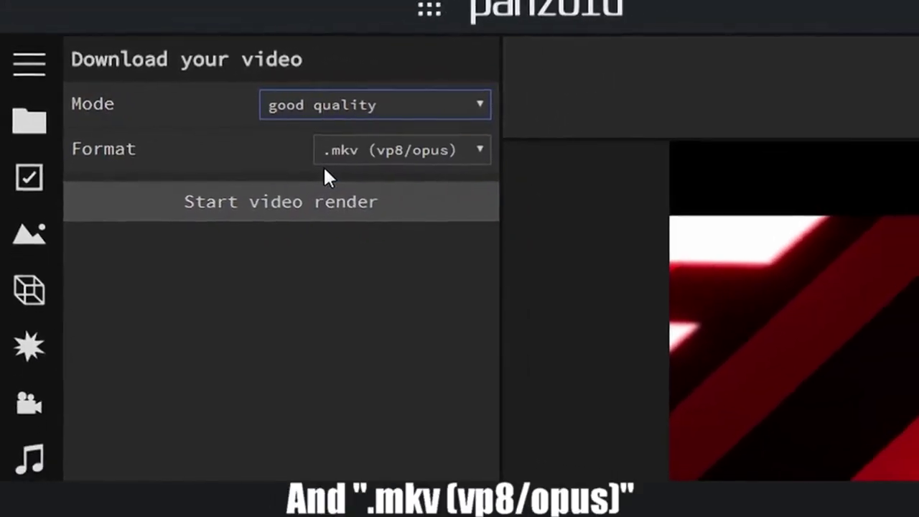
{"action": "left_click", "coordinate": [310, 147]}
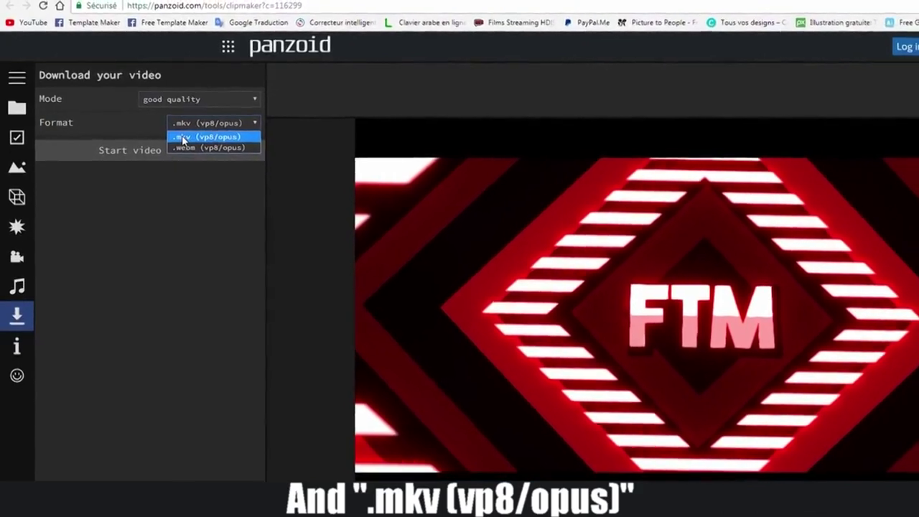
{"action": "left_click", "coordinate": [189, 142]}
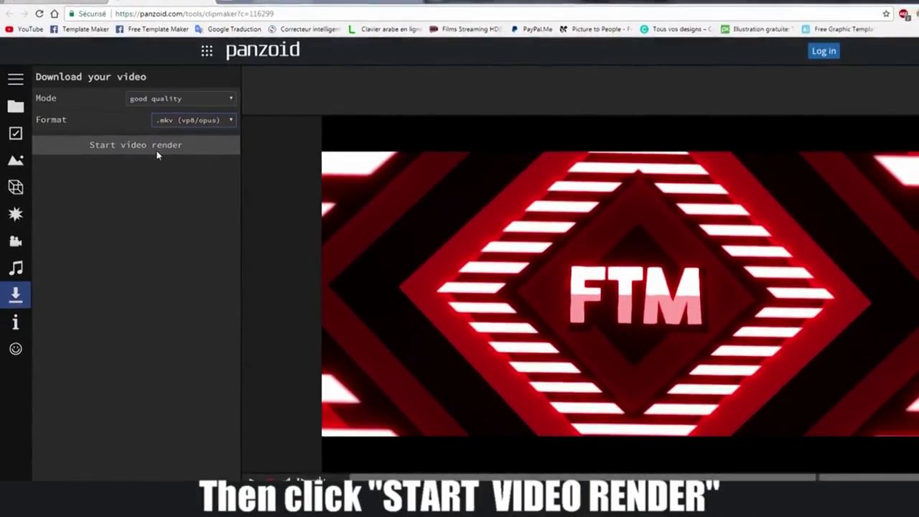
Render the FTM intro and download the finished video.
{"action": "left_click", "coordinate": [148, 146]}
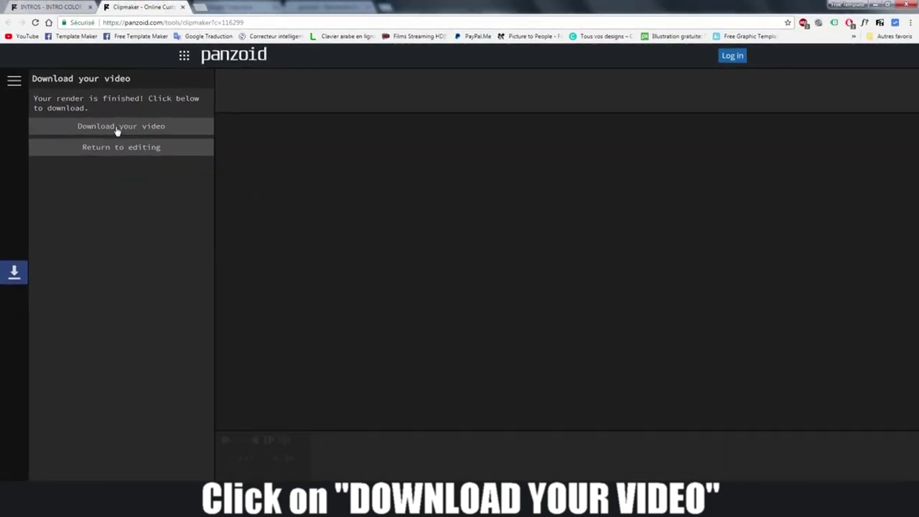
{"action": "left_click", "coordinate": [117, 128]}
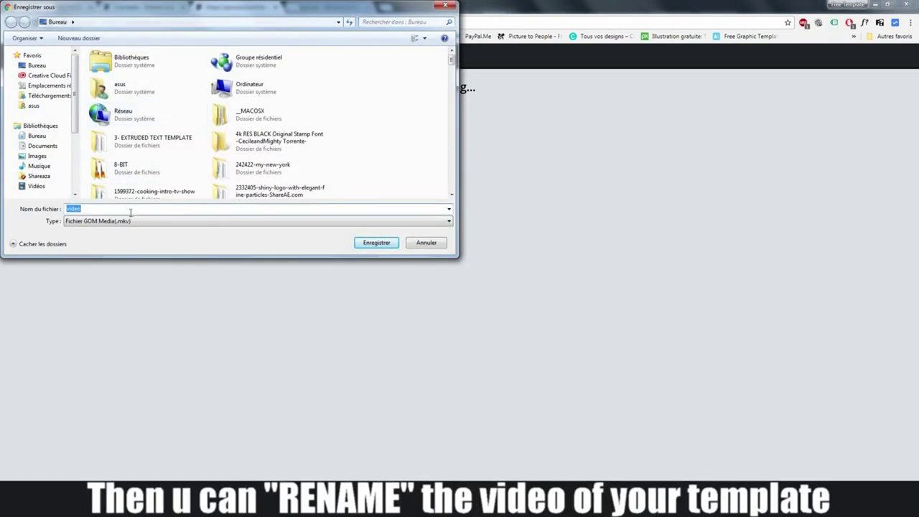
Save the video to the desktop as FTM PANZOID.mkv and open it to watch.
{"action": "left_click", "coordinate": [125, 208]}
{"action": "left_click_drag", "start_coordinate": [122, 207], "coordinate": [55, 205]}
{"action": "type", "text": "F"}
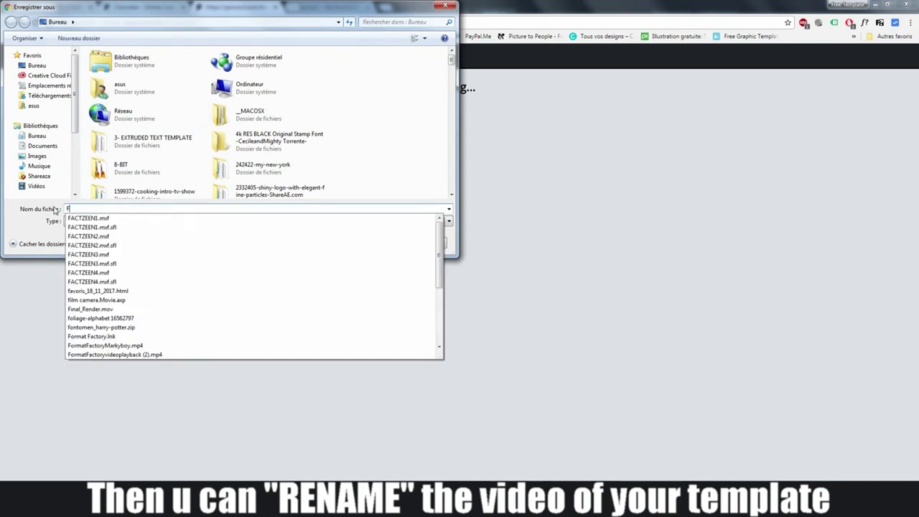
{"action": "type", "text": "TM PANZOID"}
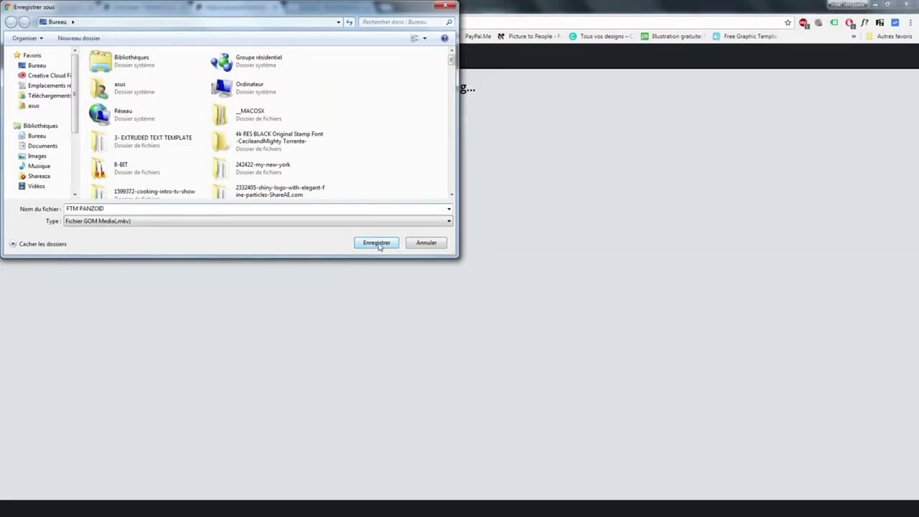
{"action": "left_click", "coordinate": [377, 243]}
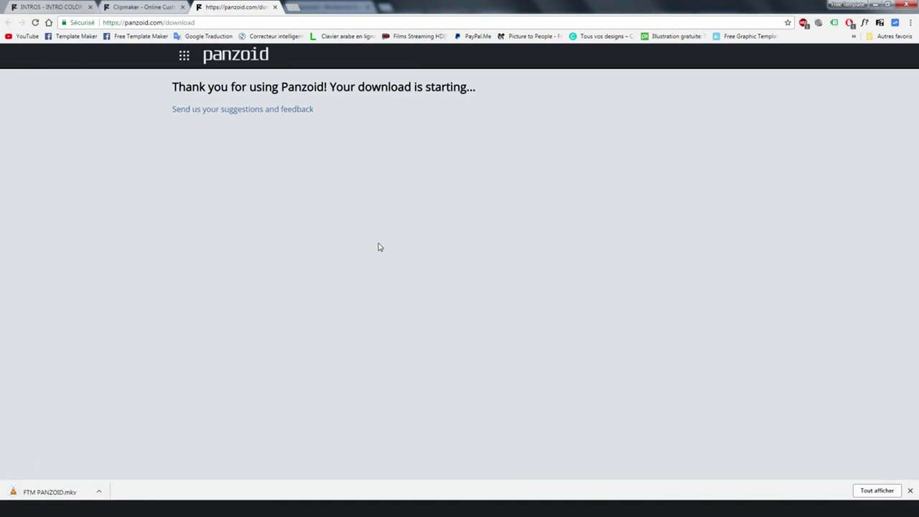
{"action": "left_click", "coordinate": [57, 493]}
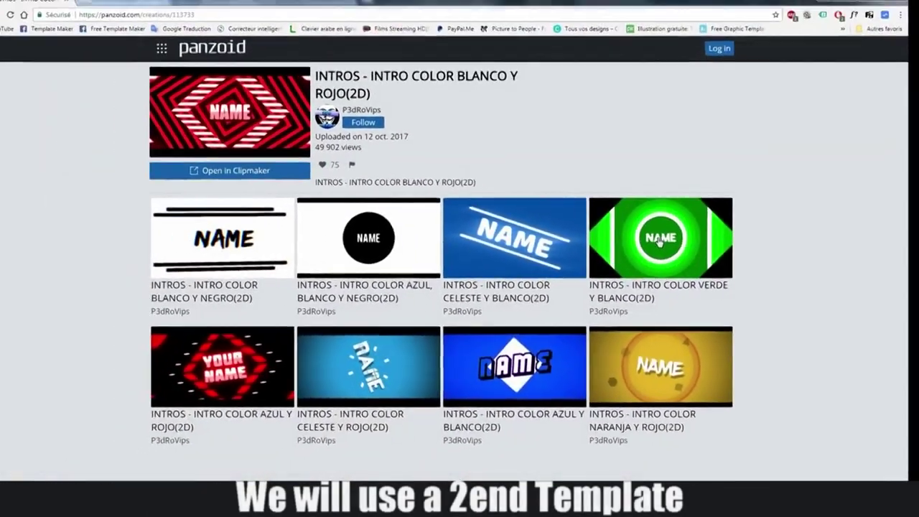
Open the green VERDE Y BLANCO template in Clipmaker and scrub to the green ring.
{"action": "left_click", "coordinate": [602, 231]}
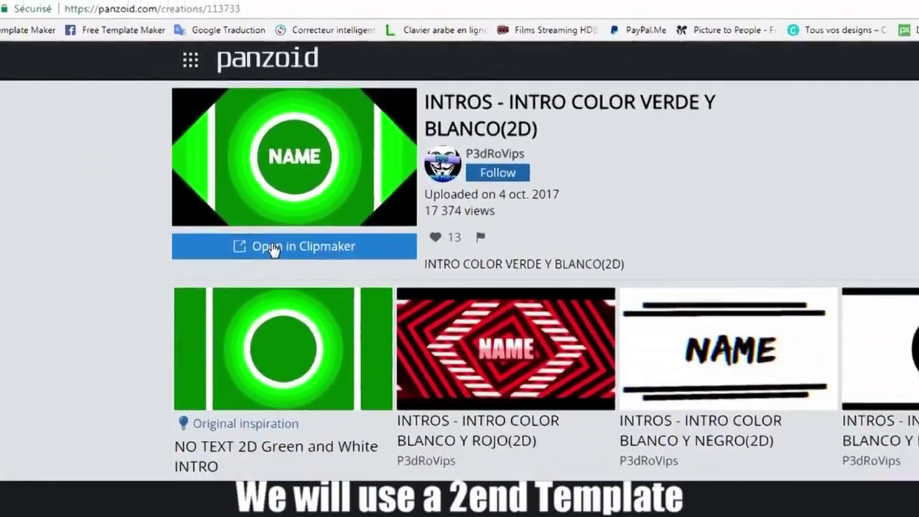
{"action": "left_click", "coordinate": [273, 248]}
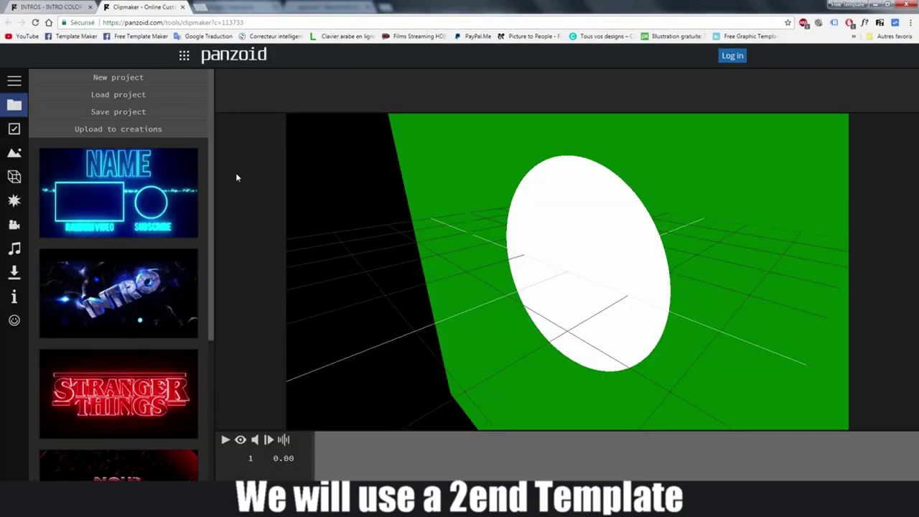
{"action": "left_click_drag", "start_coordinate": [376, 454], "coordinate": [597, 462]}
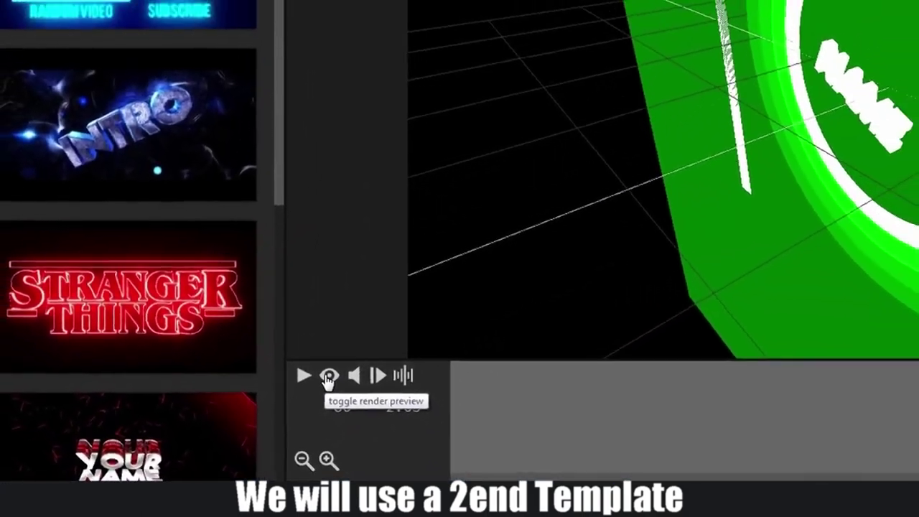
Play and pause the green intro's rendered preview, then show its object list.
{"action": "left_click", "coordinate": [329, 378]}
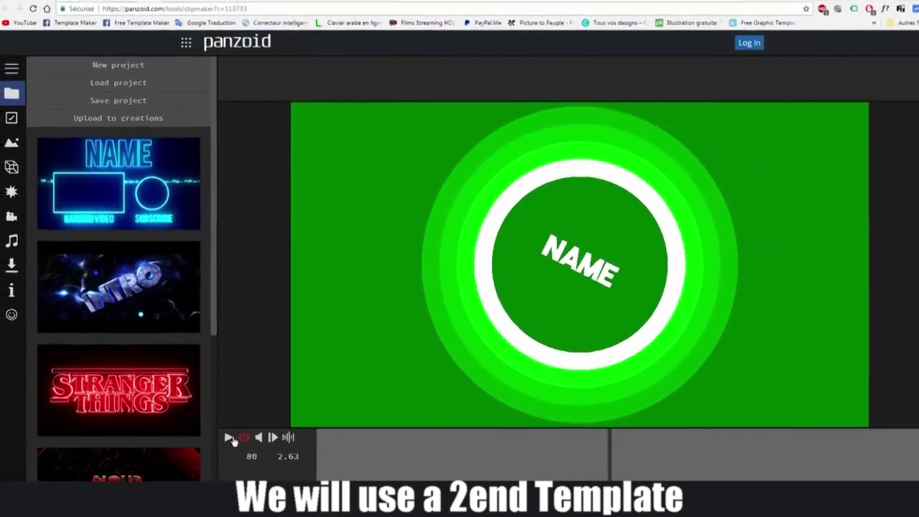
{"action": "left_click", "coordinate": [230, 438]}
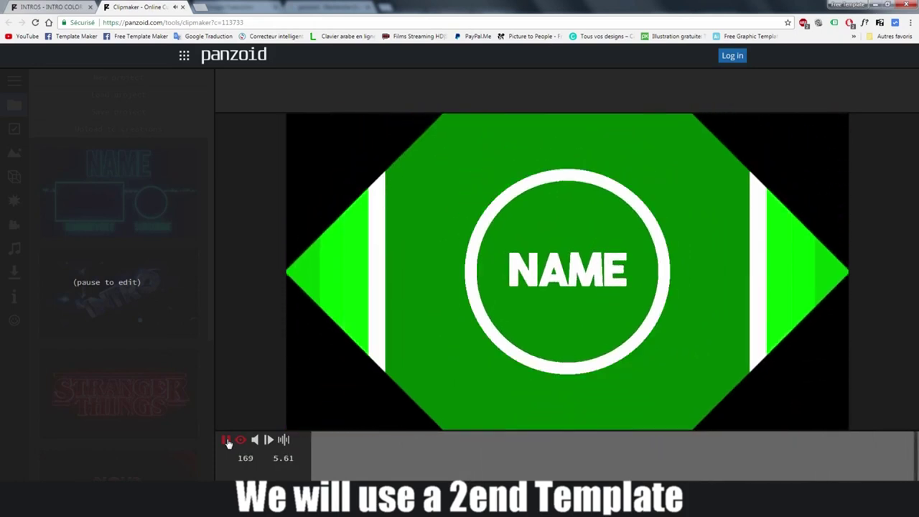
{"action": "left_click", "coordinate": [226, 440]}
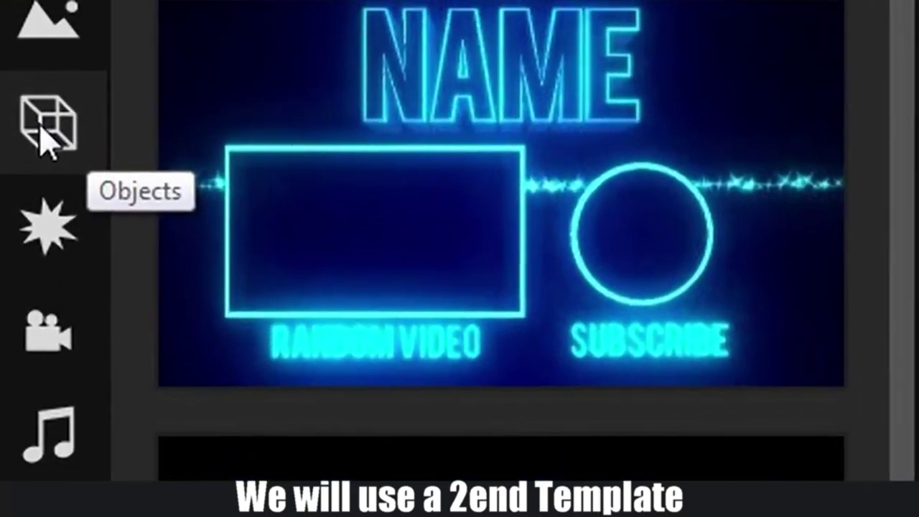
{"action": "left_click", "coordinate": [22, 120]}
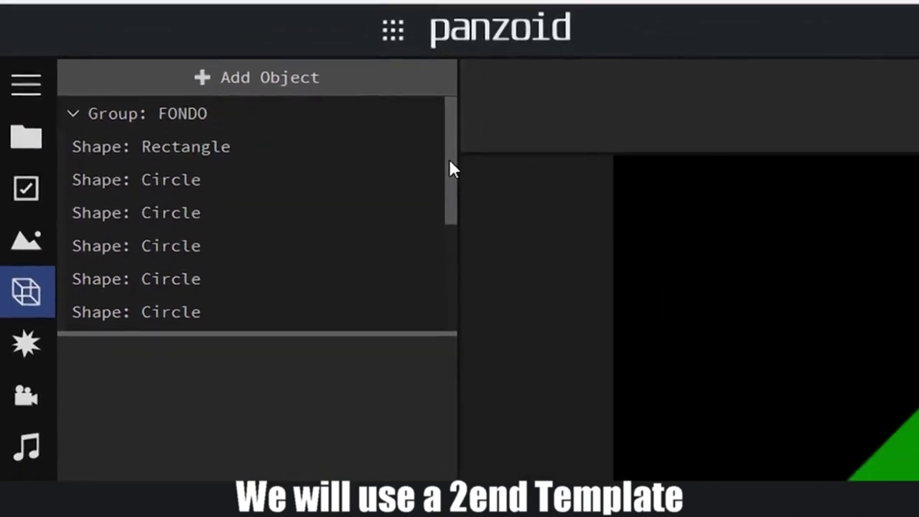
Change the Text: NAME object's text from NAME to 'MOTION GRAPHICS'.
{"action": "mouse_move", "coordinate": [450, 168]}
{"action": "left_mouse_down"}
{"action": "mouse_move", "coordinate": [337, 213]}
{"action": "mouse_move", "coordinate": [336, 228]}
{"action": "left_mouse_up"}
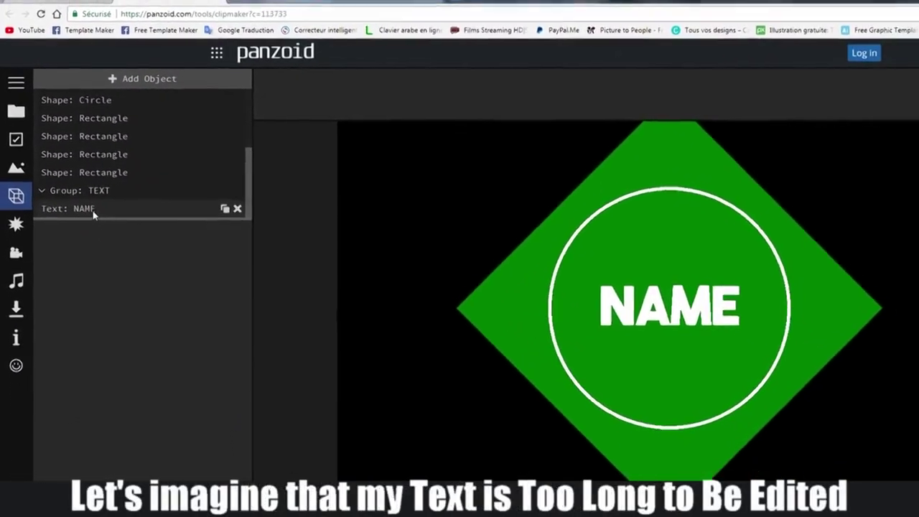
{"action": "left_click", "coordinate": [93, 209]}
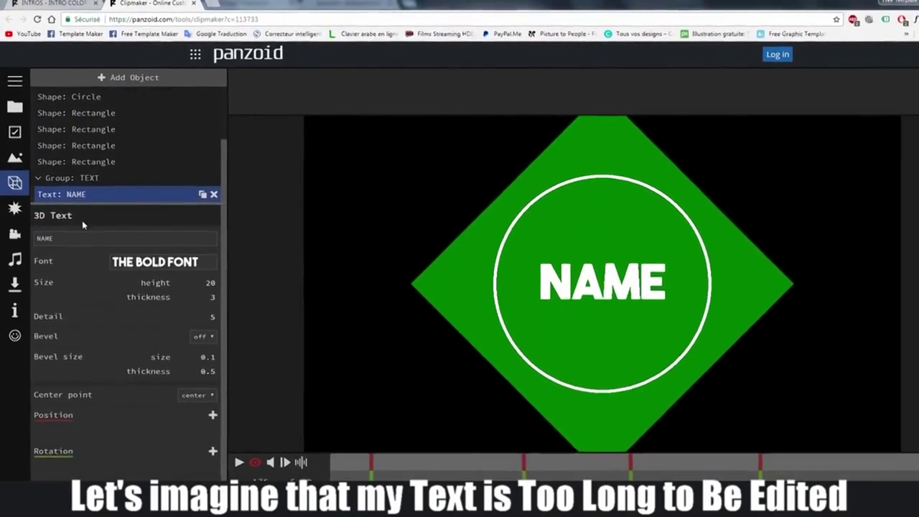
{"action": "left_click", "coordinate": [99, 261]}
{"action": "left_click_drag", "start_coordinate": [85, 232], "coordinate": [32, 230]}
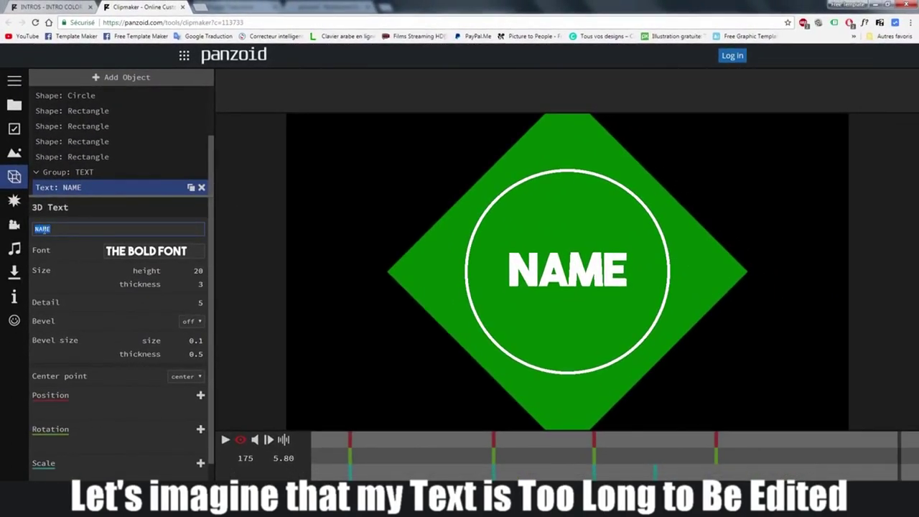
{"action": "type", "text": "MOTION GRAPHIC"}
{"action": "type", "text": "S"}
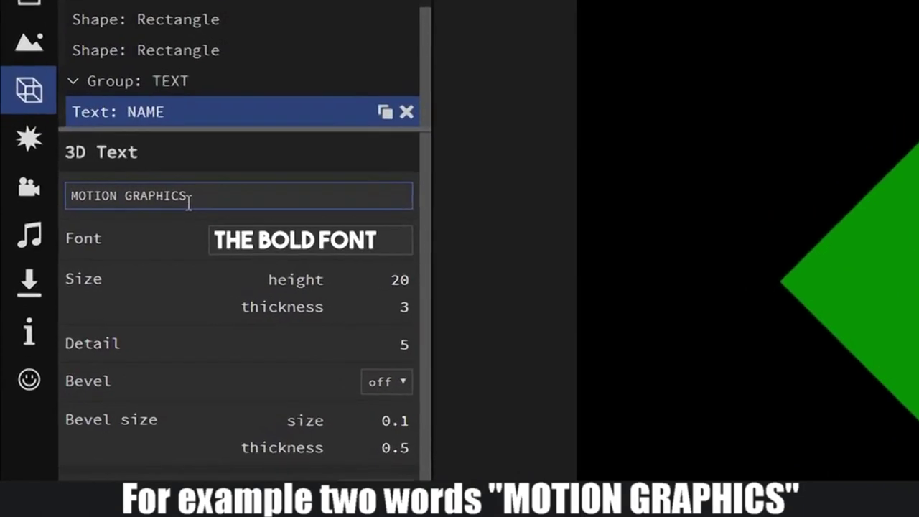
{"action": "left_click_drag", "start_coordinate": [189, 199], "coordinate": [69, 197]}
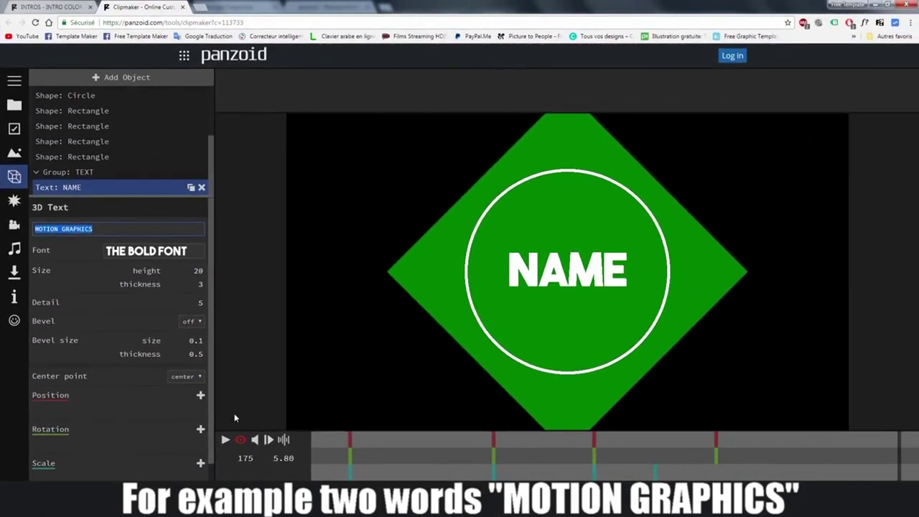
{"action": "left_click", "coordinate": [118, 230]}
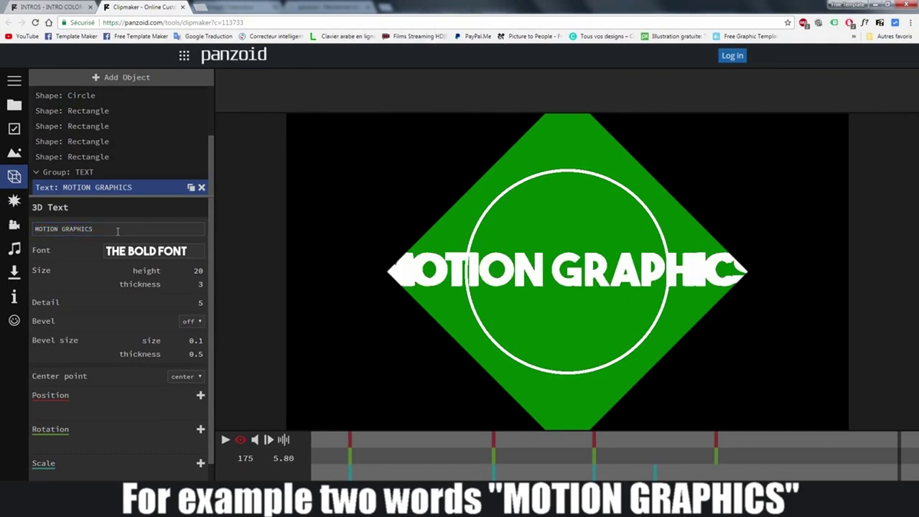
{"action": "left_click_drag", "start_coordinate": [84, 228], "coordinate": [41, 229]}
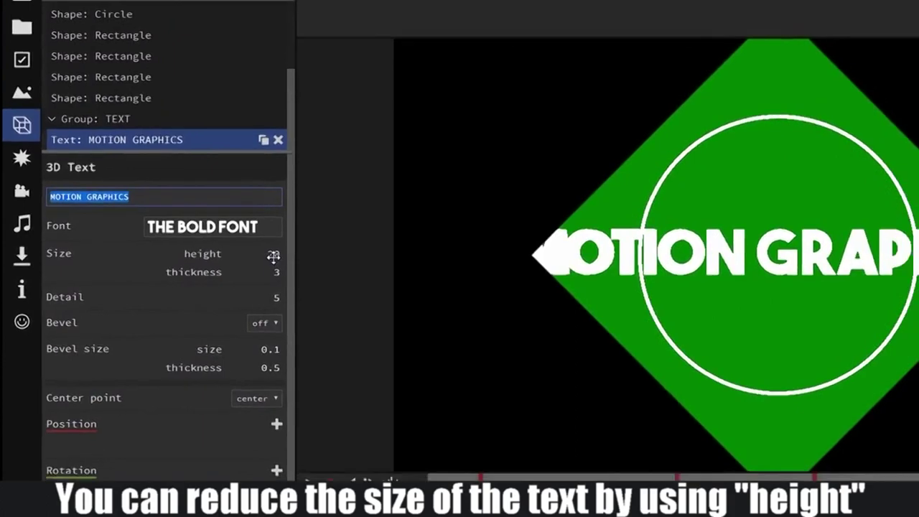
Shrink the MOTION GRAPHICS text height to 10 so it fits inside the white circle.
{"action": "left_click_drag", "start_coordinate": [322, 247], "coordinate": [313, 247]}
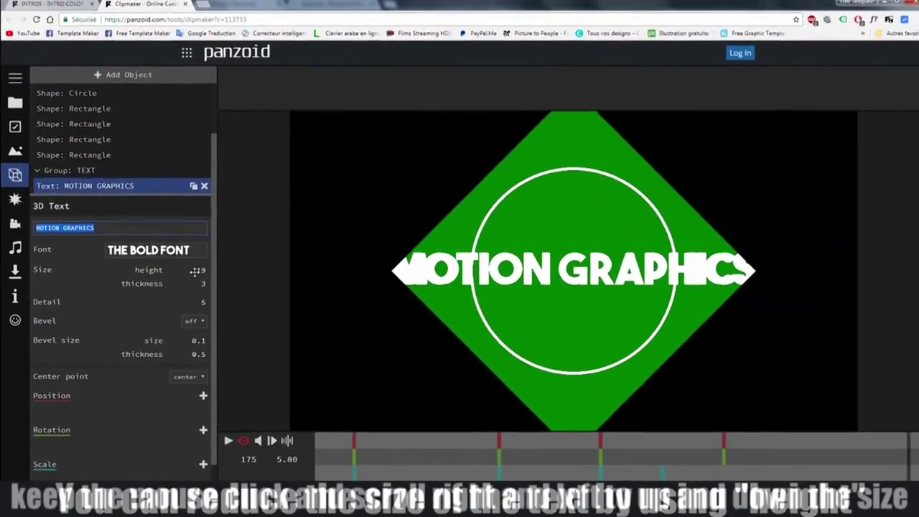
{"action": "left_click_drag", "start_coordinate": [195, 271], "coordinate": [172, 271]}
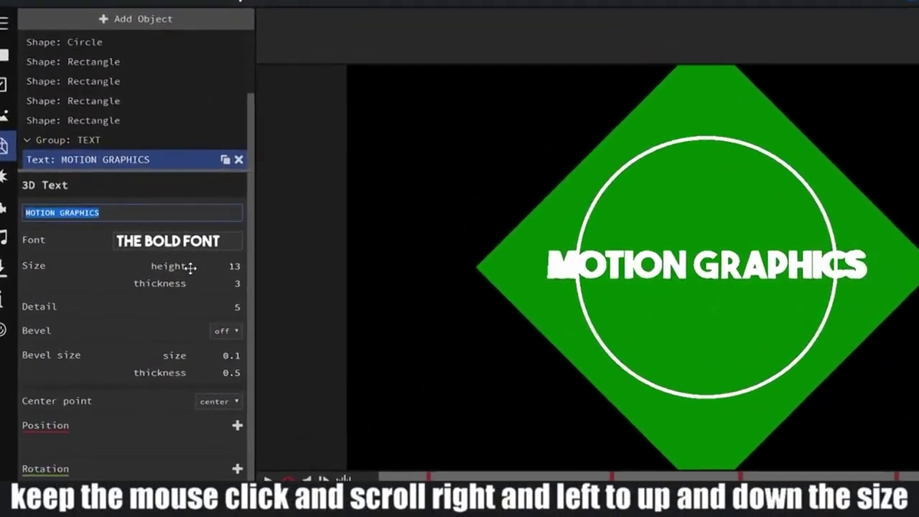
{"action": "left_click_drag", "start_coordinate": [183, 269], "coordinate": [159, 269]}
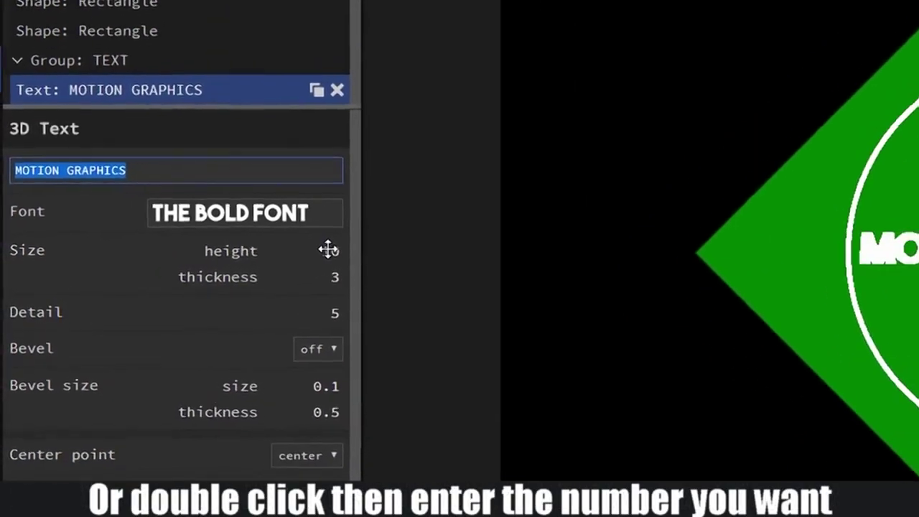
{"action": "double_click", "coordinate": [362, 245]}
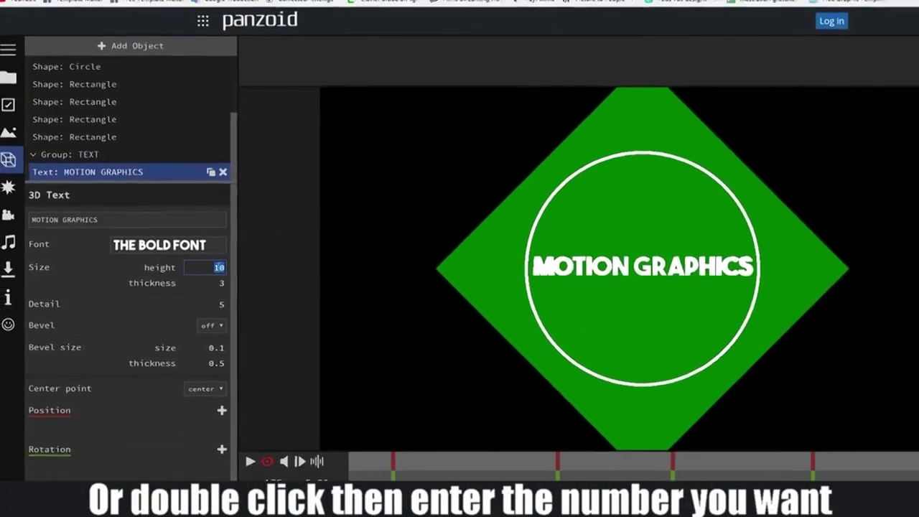
{"action": "type", "text": "20"}
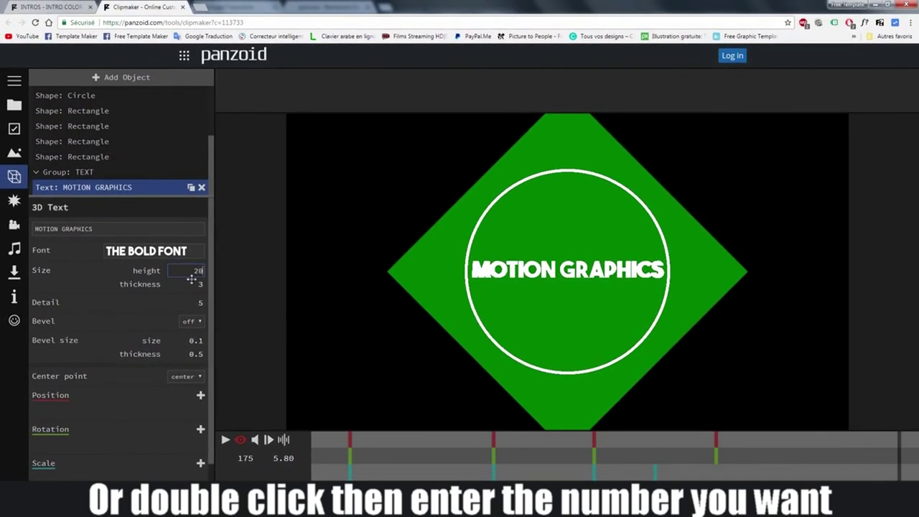
{"action": "type", "text": "14"}
{"action": "key", "text": "Return"}
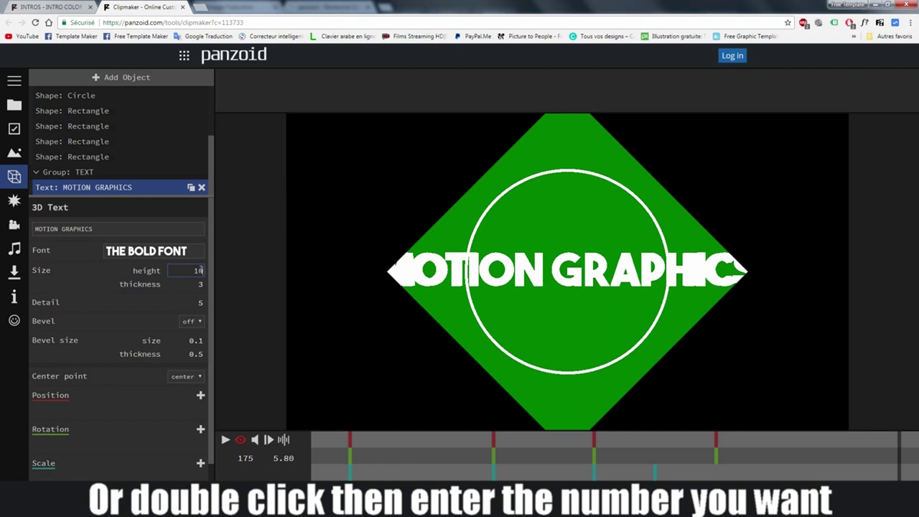
{"action": "key", "text": "Return"}
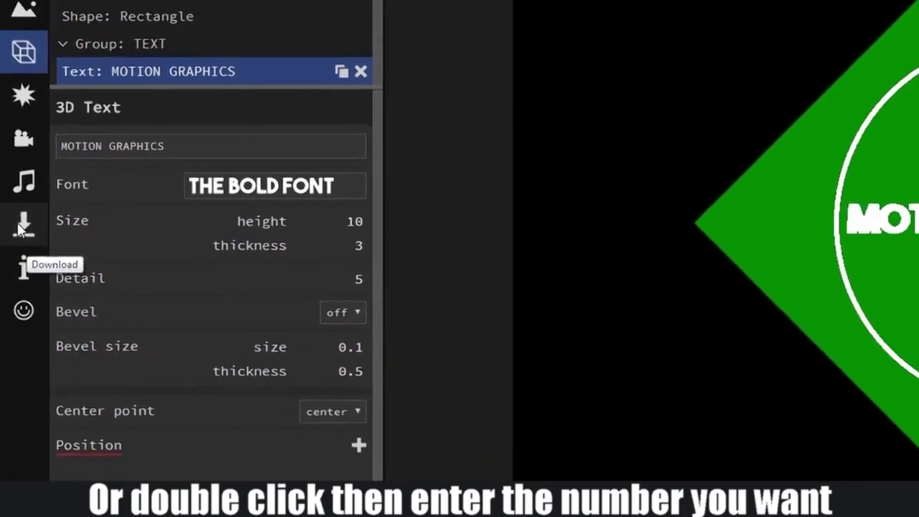
{"action": "left_click", "coordinate": [23, 236]}
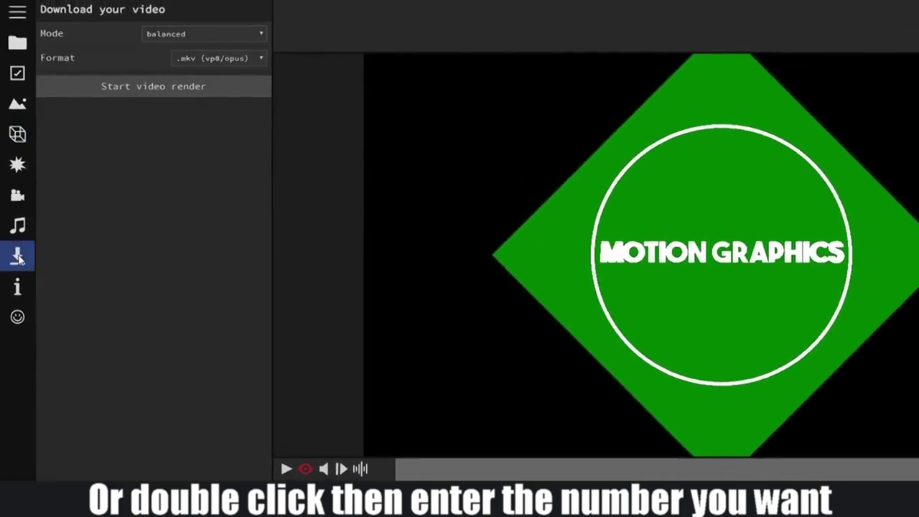
Render the green intro in good quality mode with .mkv output format.
{"action": "left_click", "coordinate": [190, 54]}
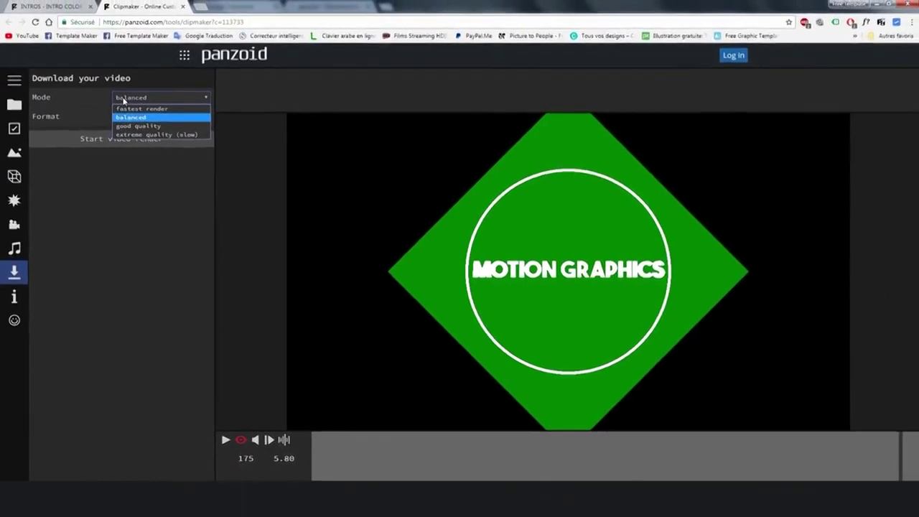
{"action": "left_click", "coordinate": [173, 89]}
{"action": "left_click", "coordinate": [503, 147]}
{"action": "left_click", "coordinate": [488, 176]}
{"action": "left_click", "coordinate": [403, 215]}
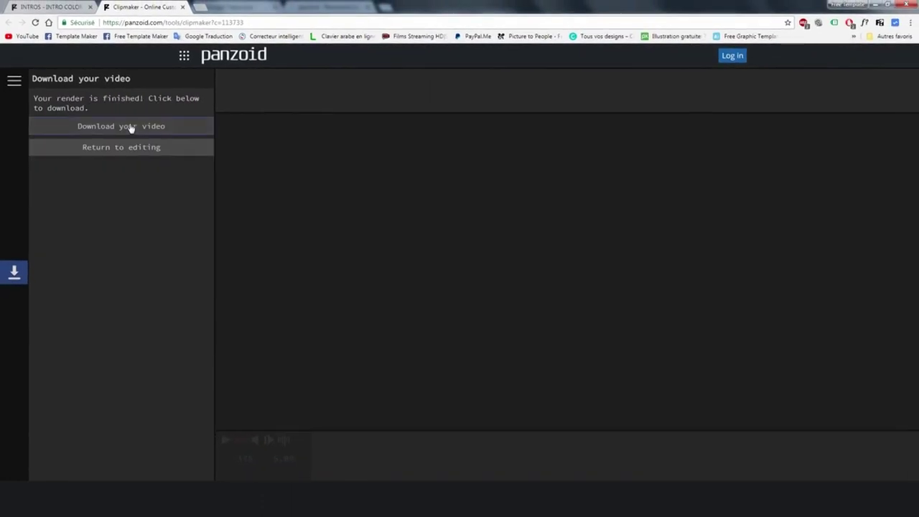
Download the rendered video, saving it as PANZOID2.mkv.
{"action": "left_click", "coordinate": [130, 126]}
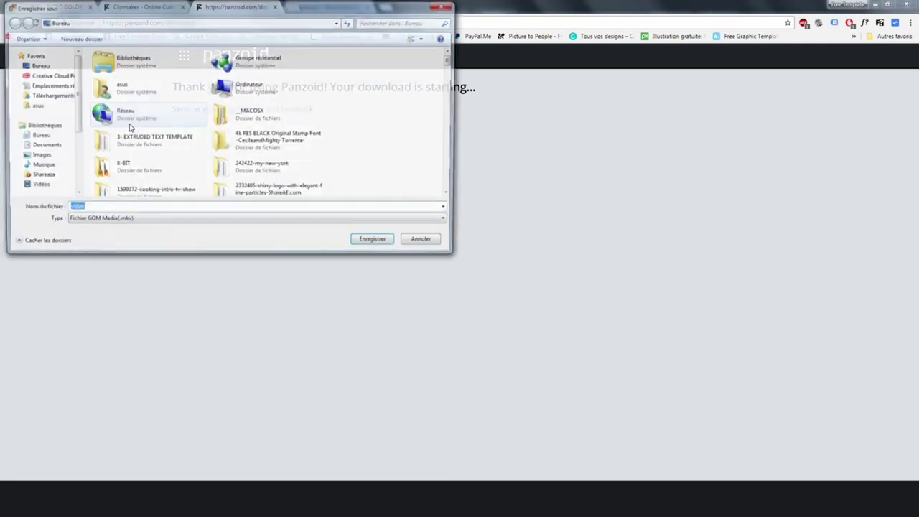
{"action": "type", "text": "PANZOID2"}
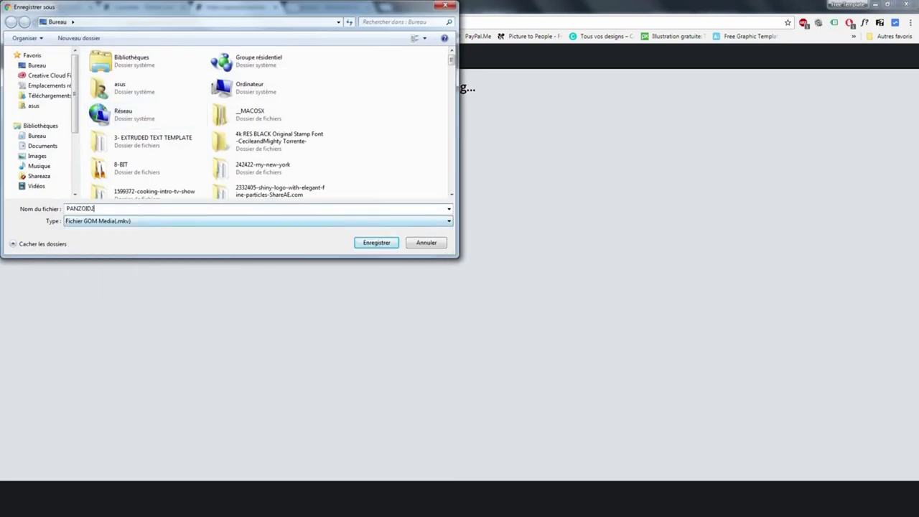
{"action": "left_click", "coordinate": [370, 244]}
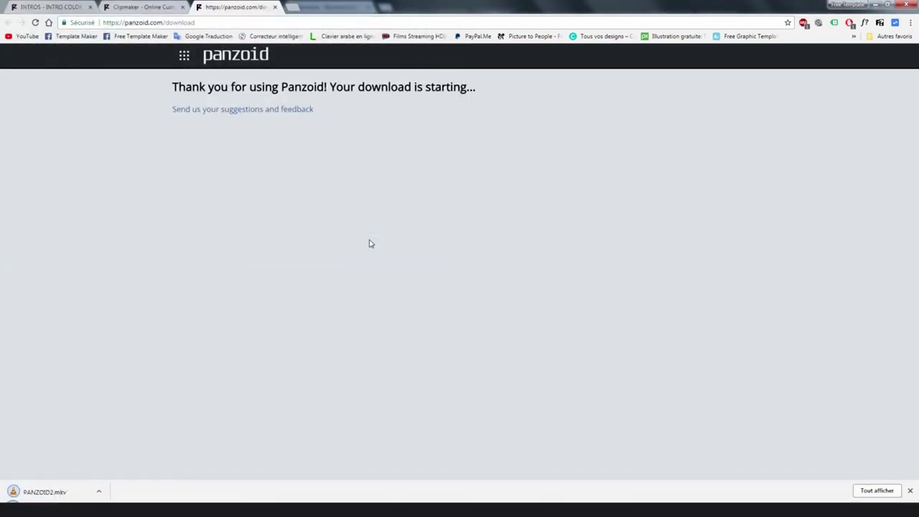